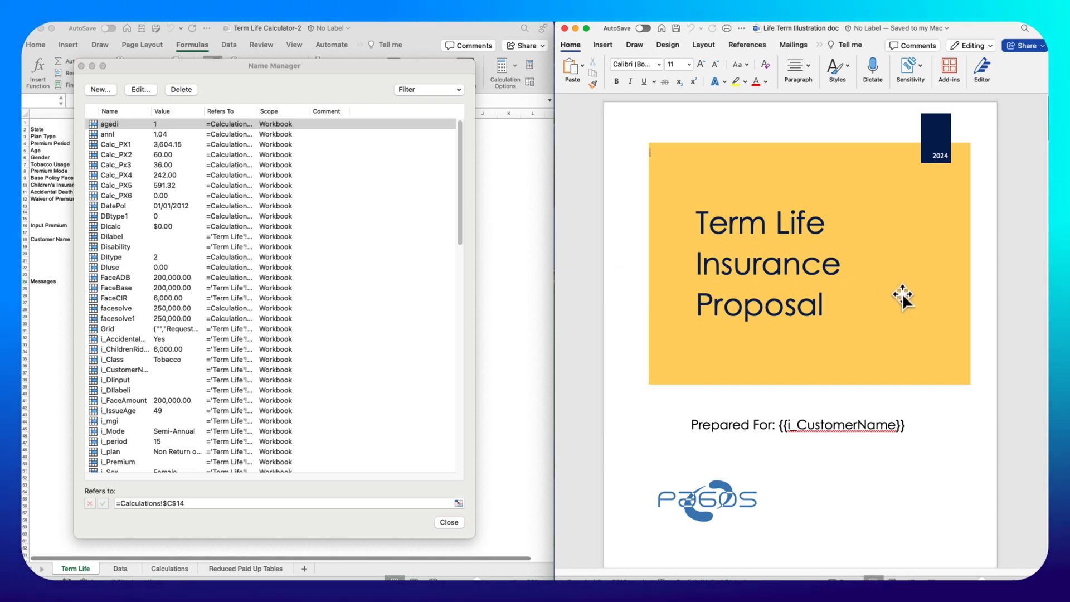
Examine the customer name placeholder on the cover page of the Term Life Insurance Proposal.
scroll(816, 299, "down", 1)
scroll(817, 300, "down", 5)
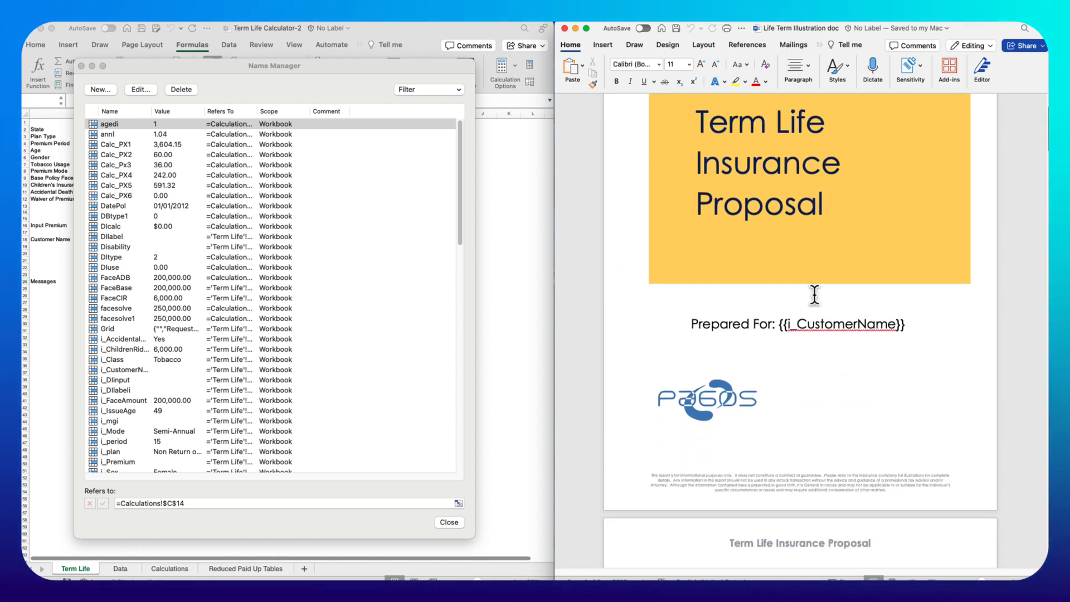
left_click(911, 326)
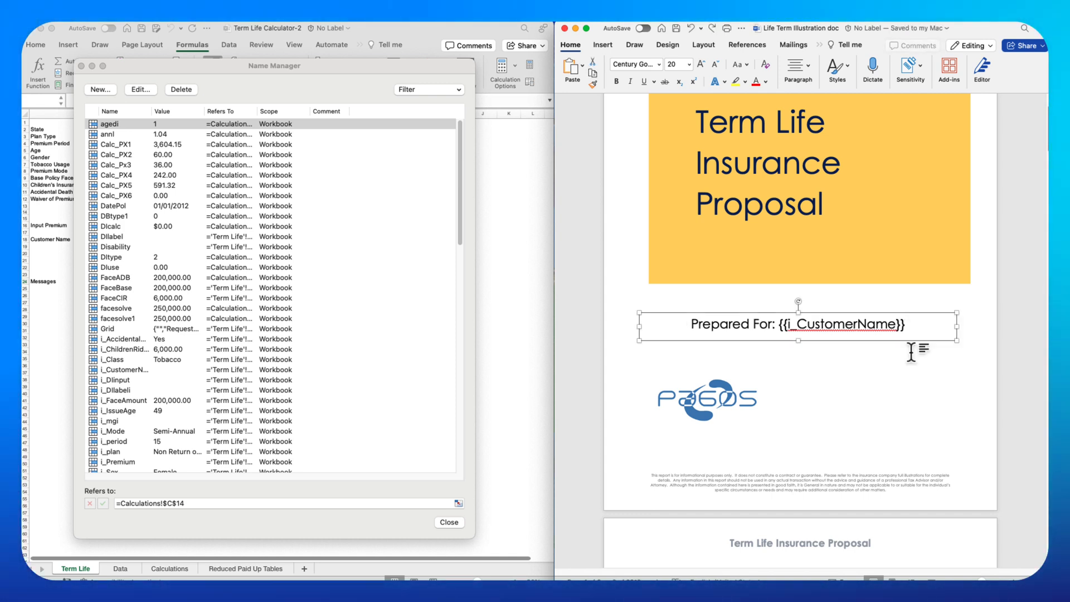
left_click(908, 360)
scroll(905, 366, "up", 1)
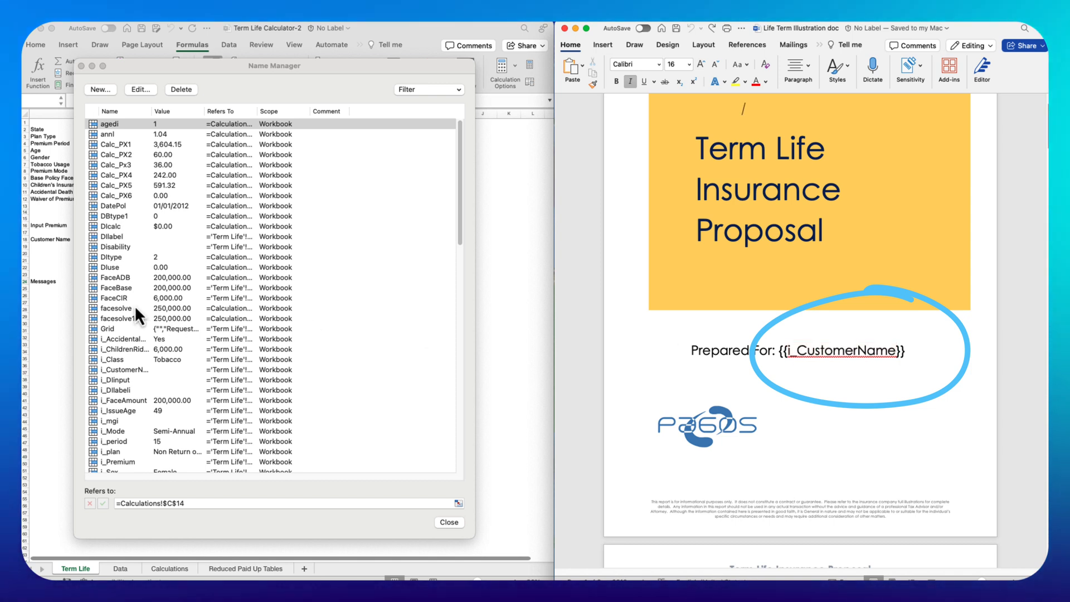
Widen the Name column in the Name Manager and select the i_CustomerName named range.
scroll(134, 346, "down", 1)
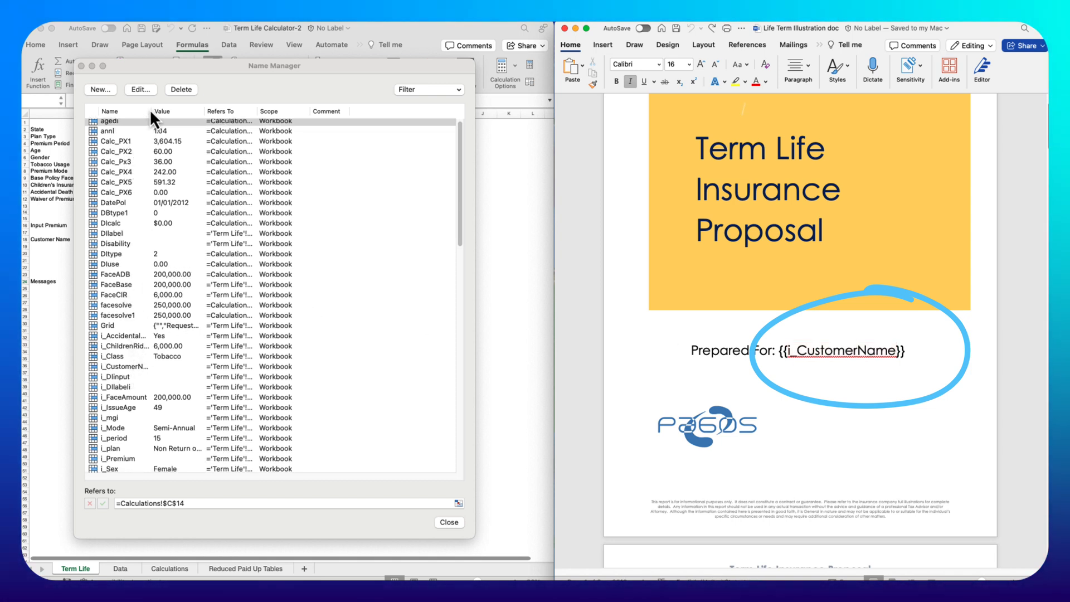
left_click(151, 109)
left_click_drag(152, 109, 220, 113)
left_click(125, 366)
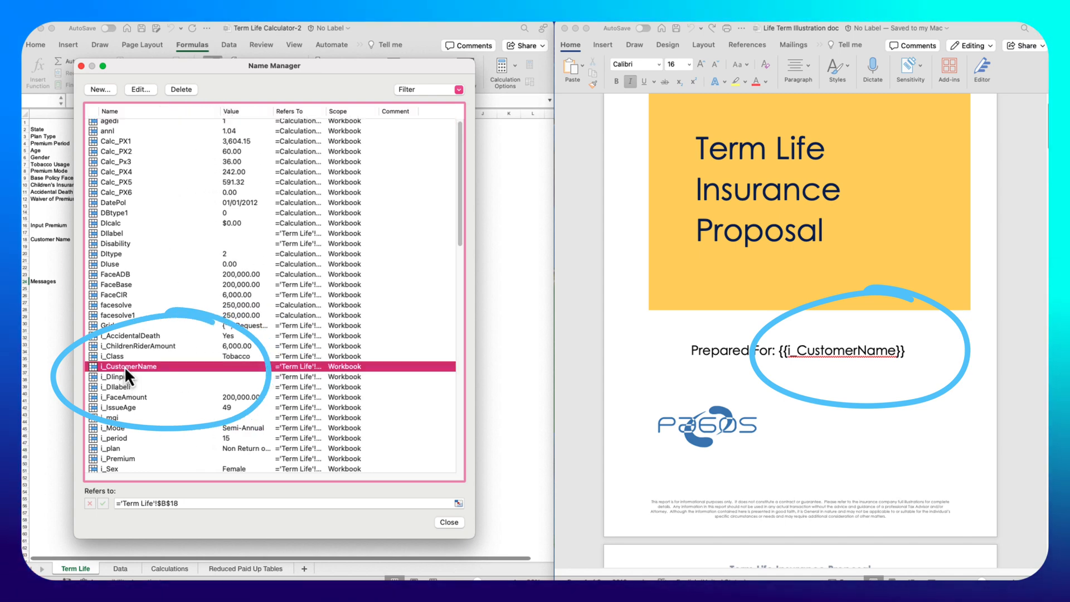
Look over the Client Information placeholders on the summary page and return to the proposal's cover page.
scroll(827, 356, "down", 10)
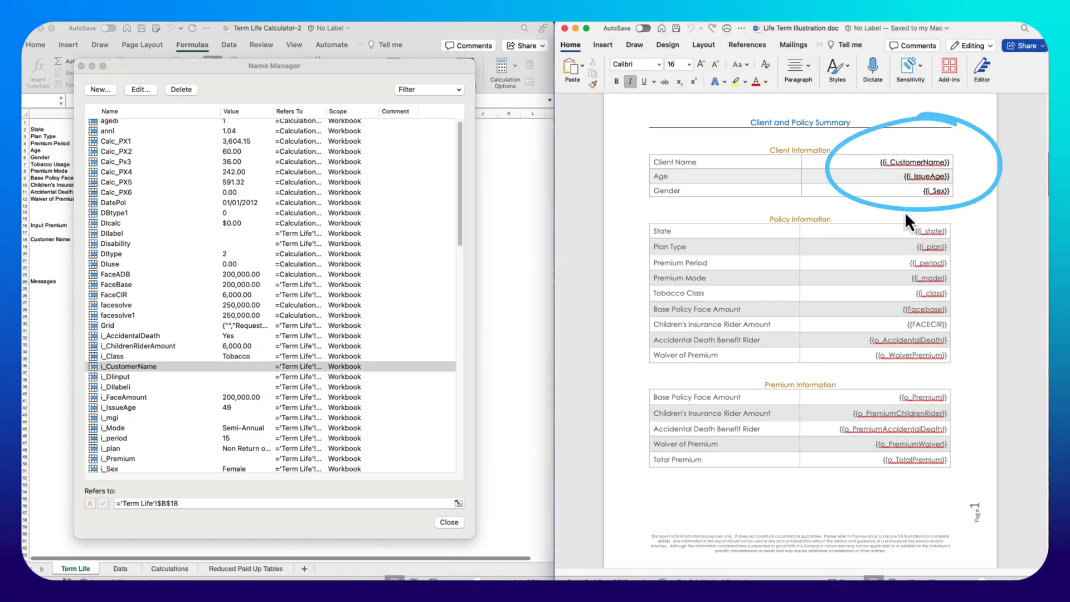
scroll(791, 360, "up", 10)
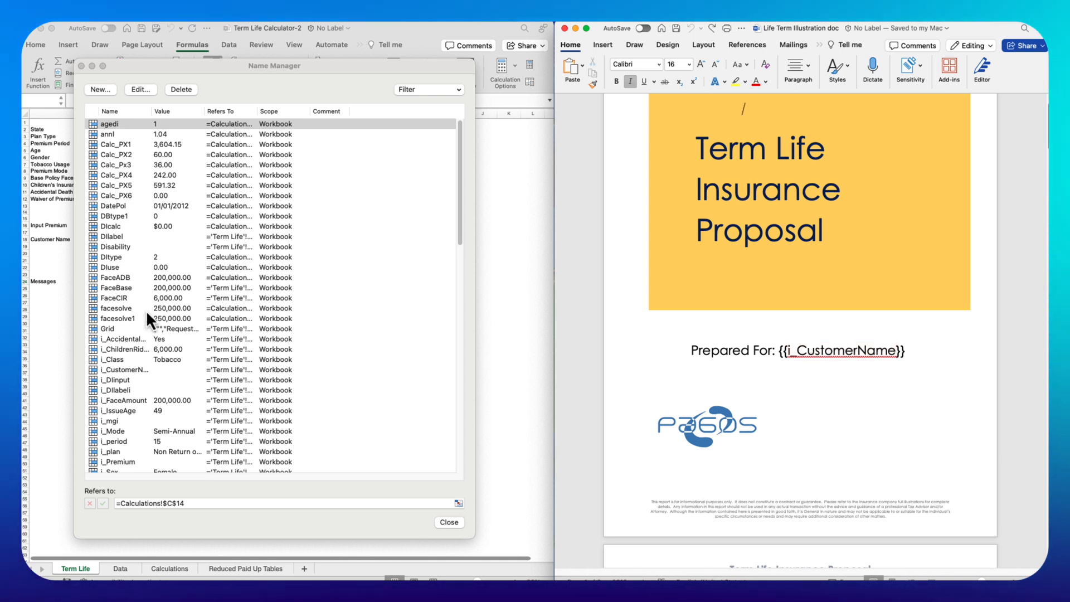
Widen the Name Manager's Name column to show full names and select i_CustomerName for comparison with the Word placeholder.
scroll(125, 298, "down", 1)
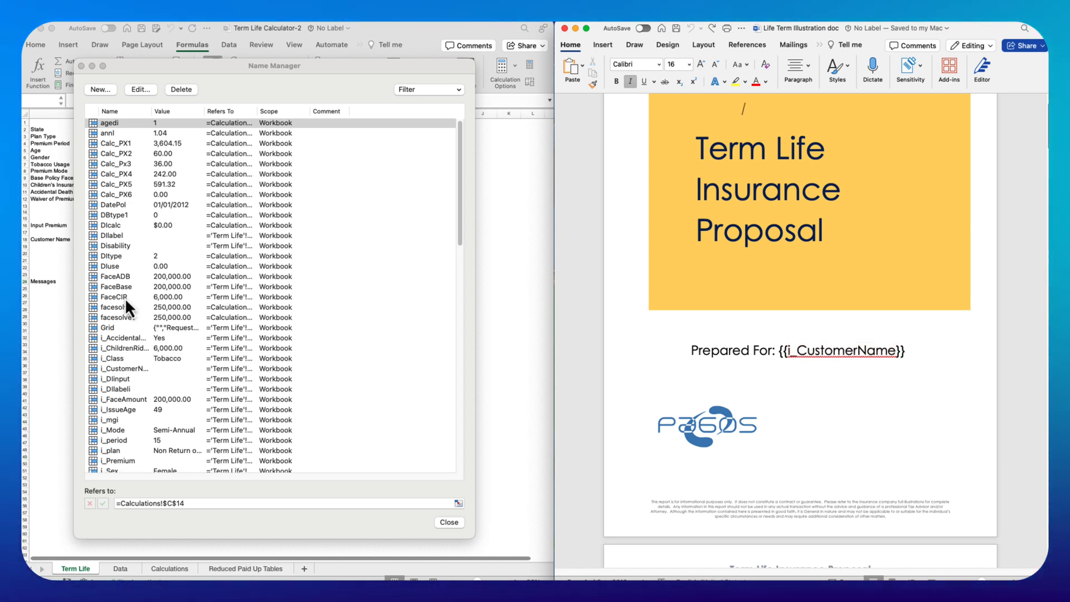
left_click(151, 109)
left_click_drag(151, 110, 221, 114)
left_click(125, 367)
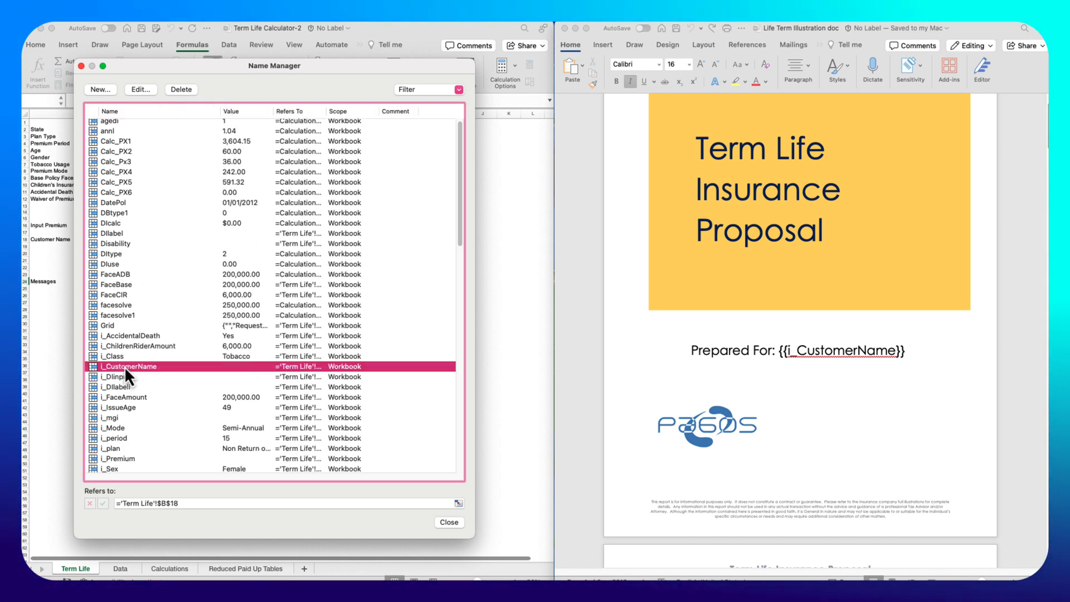
Examine the named-range placeholders in the Client and Policy Summary tables of the Word template up close.
scroll(828, 357, "down", 10)
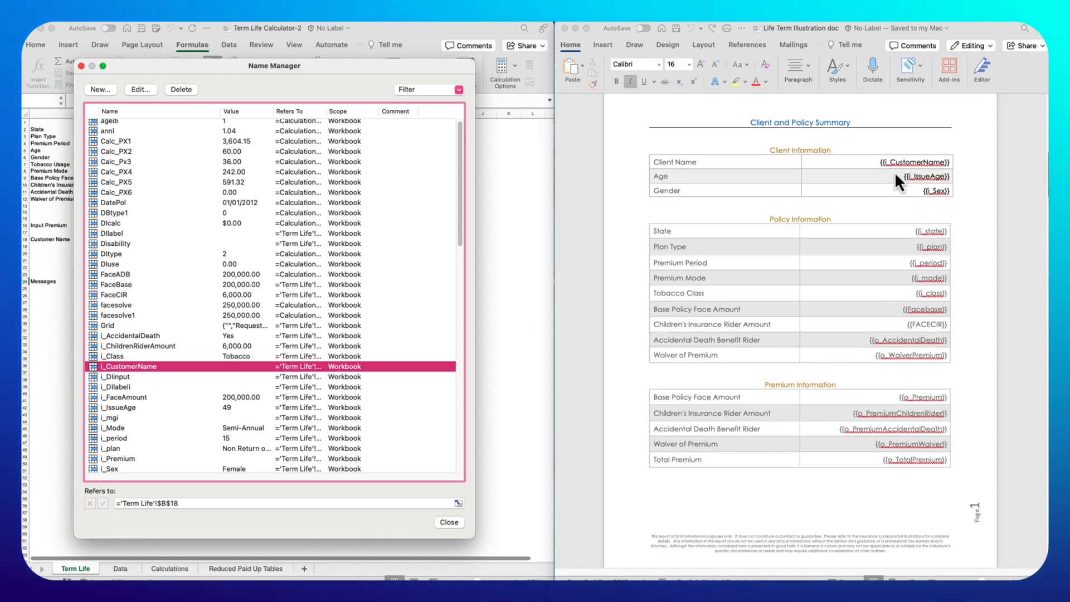
left_click(905, 210)
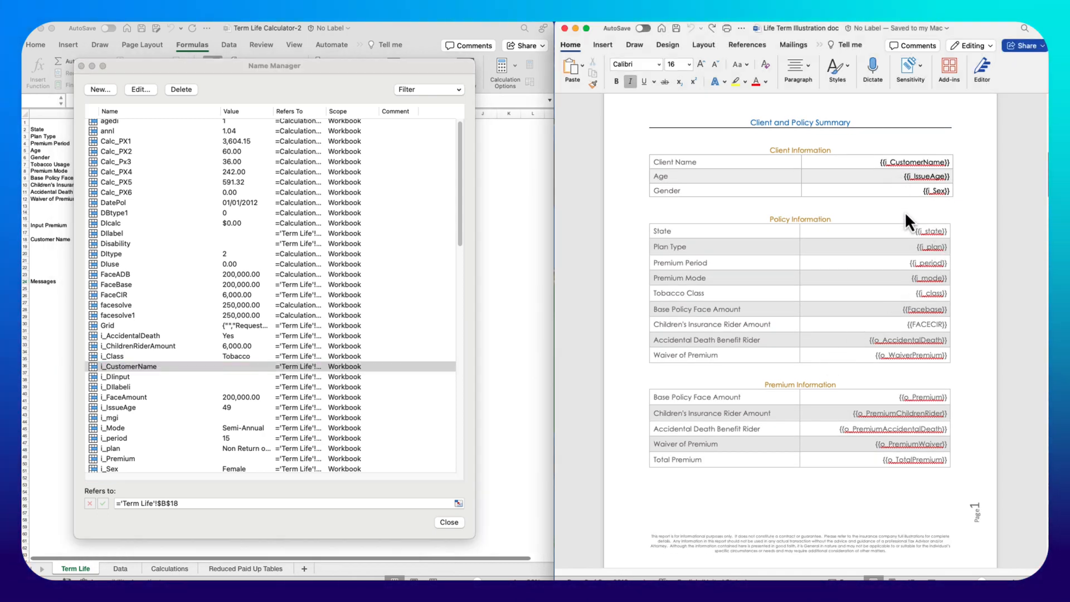
scroll(905, 211, "up", 3)
scroll(904, 210, "up", 5)
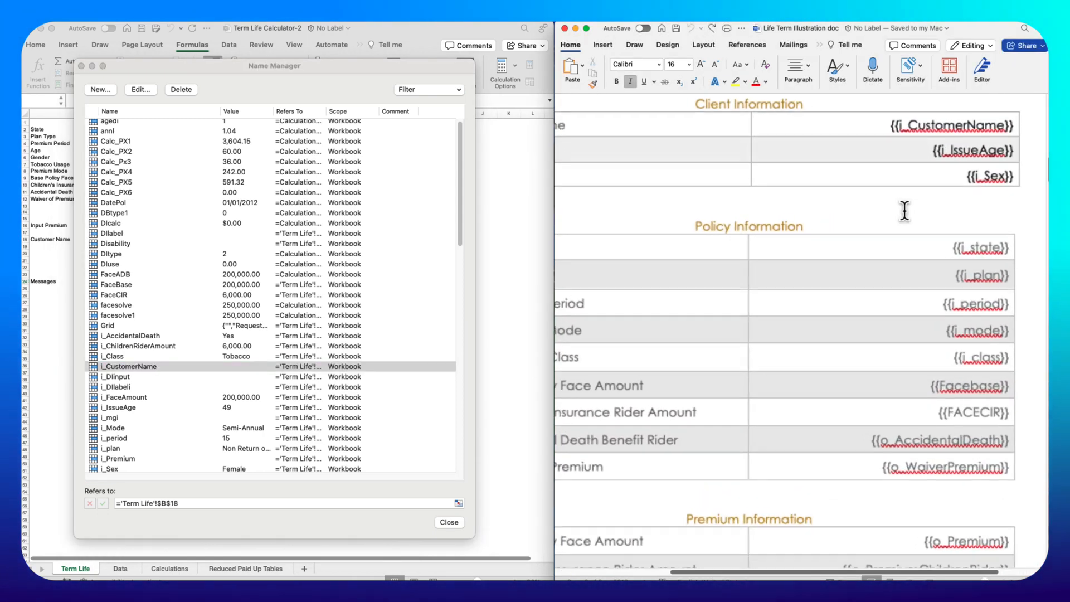
scroll(905, 210, "right", 3)
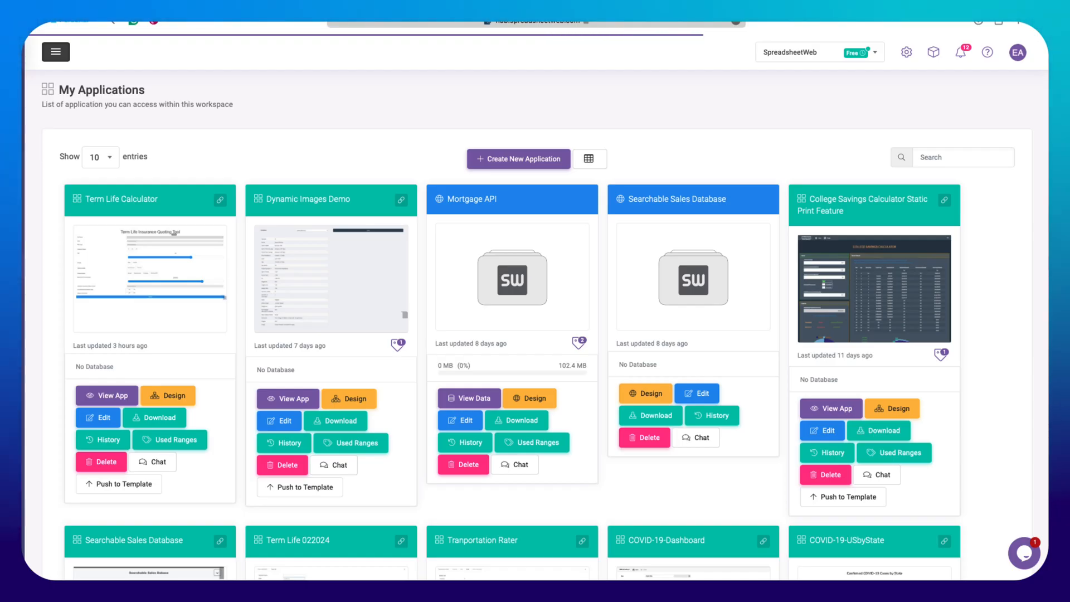
In SpreadsheetWeb, open the Term Life Calculator's design and start a new print process under its events.
left_click(177, 395)
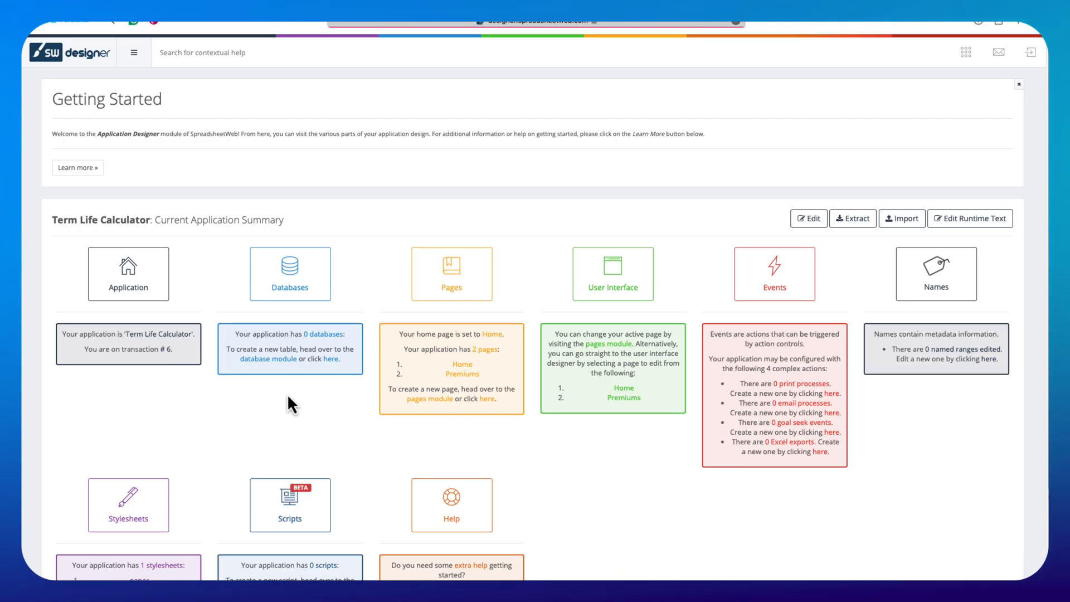
left_click(773, 284)
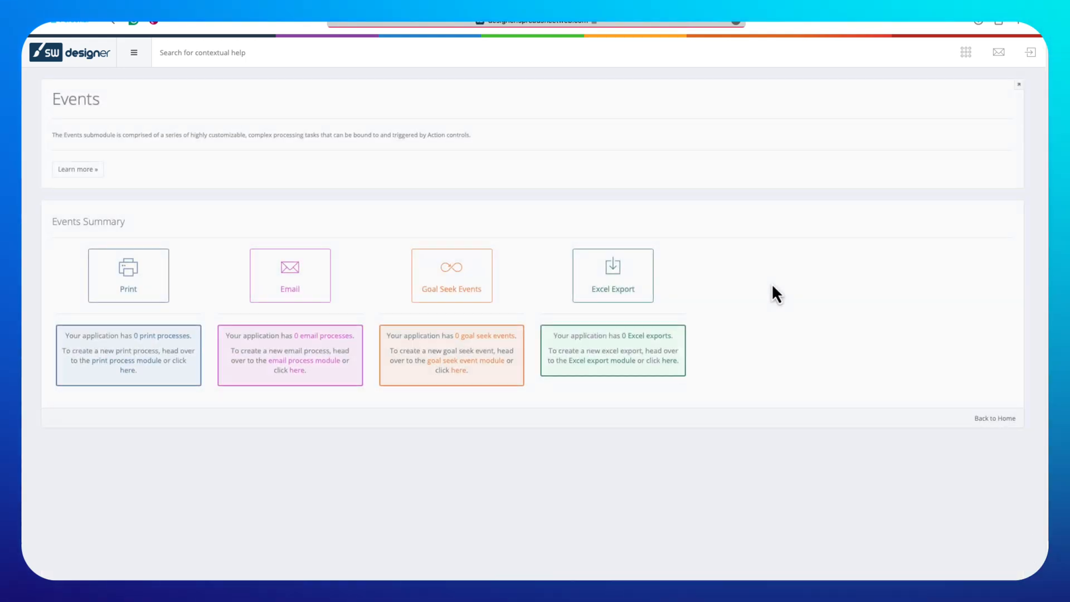
left_click(133, 291)
left_click(224, 301)
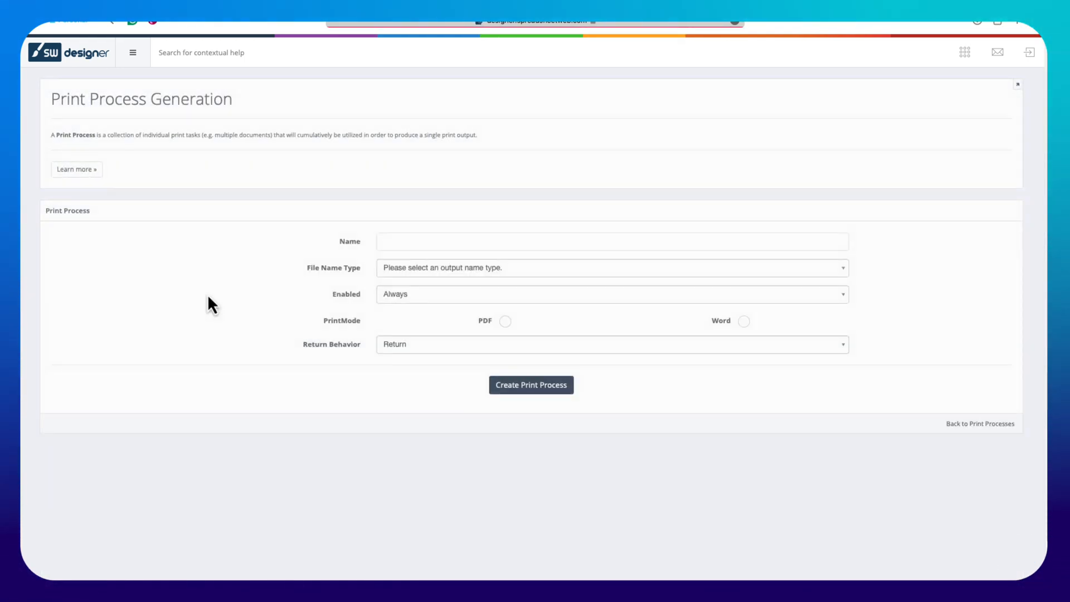
Create a print process named PDF with a Static file name type and the file name Life Term Insurance.
left_click(415, 243)
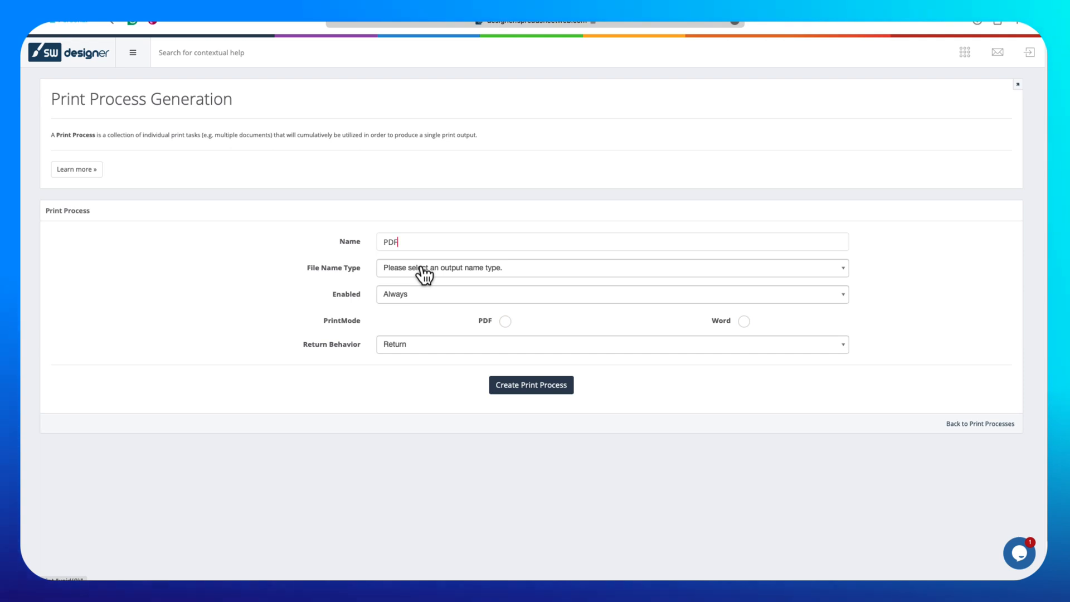
left_click(422, 268)
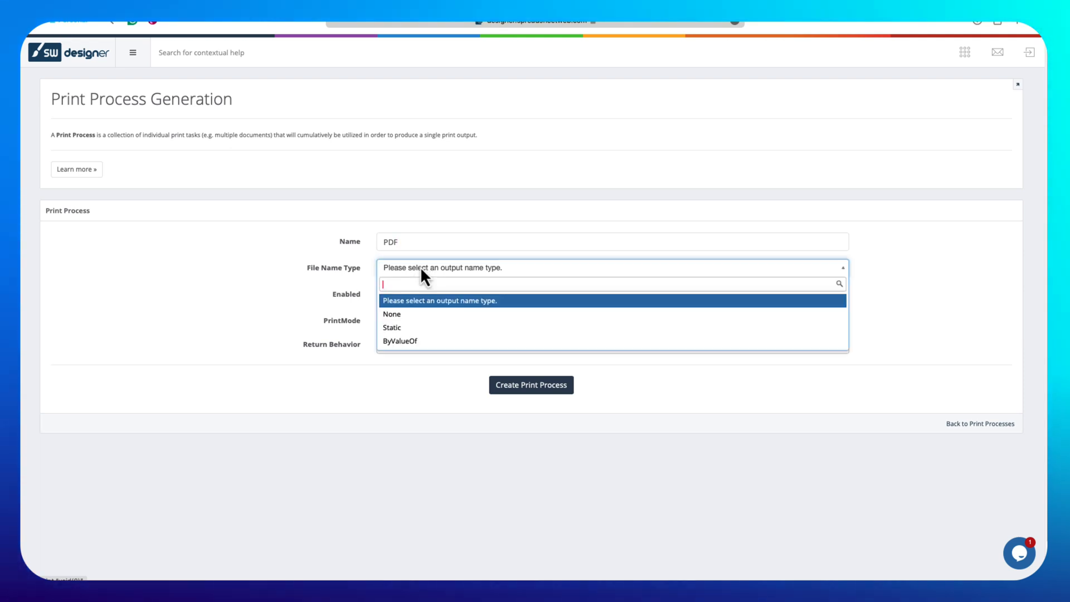
left_click(407, 329)
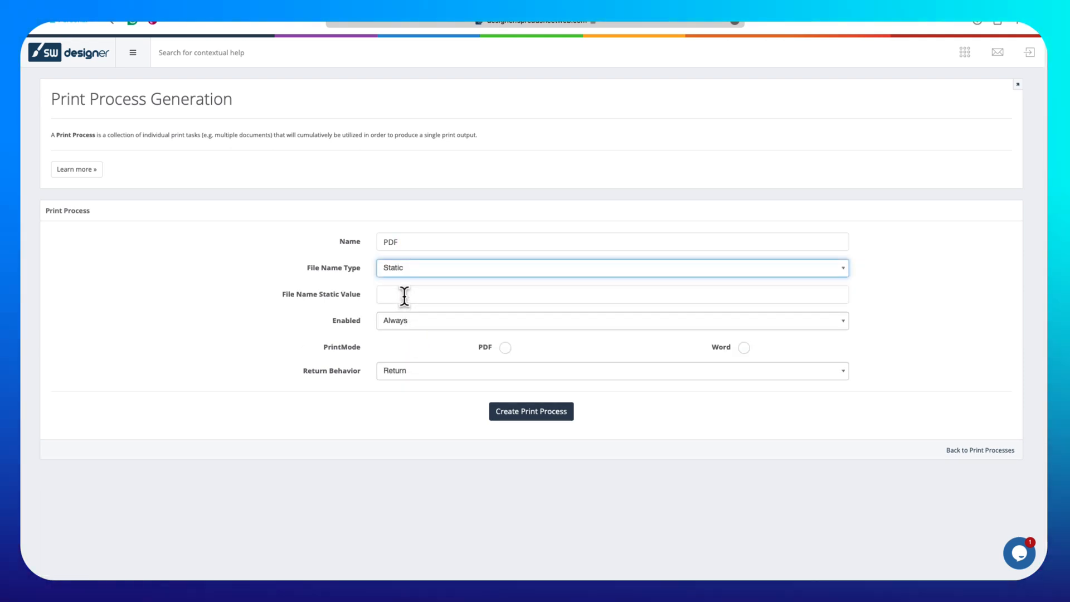
left_click(404, 296)
type("Life Term")
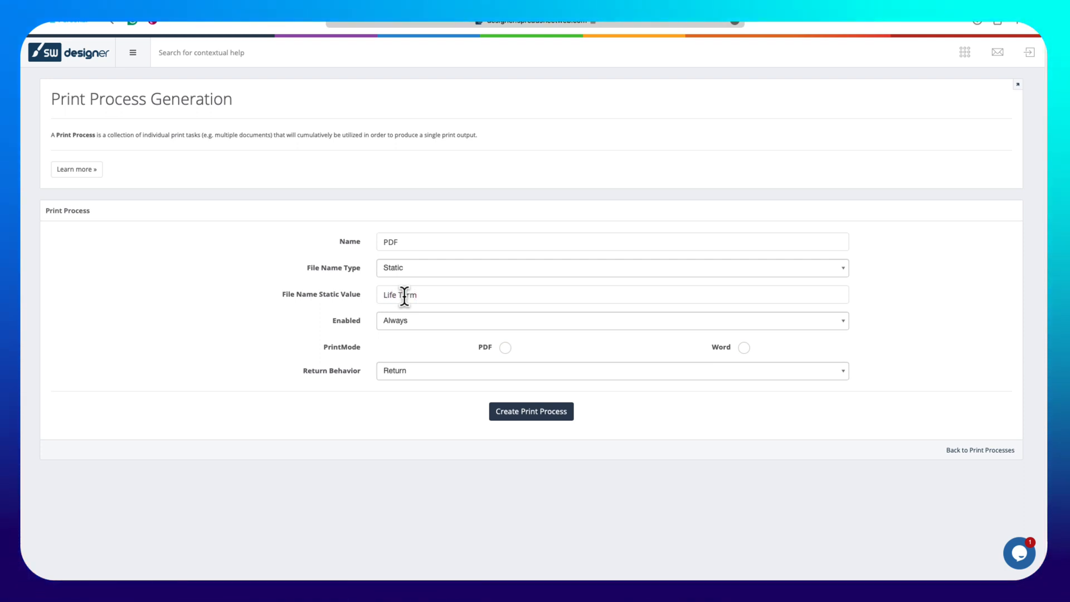
type(" Insurance")
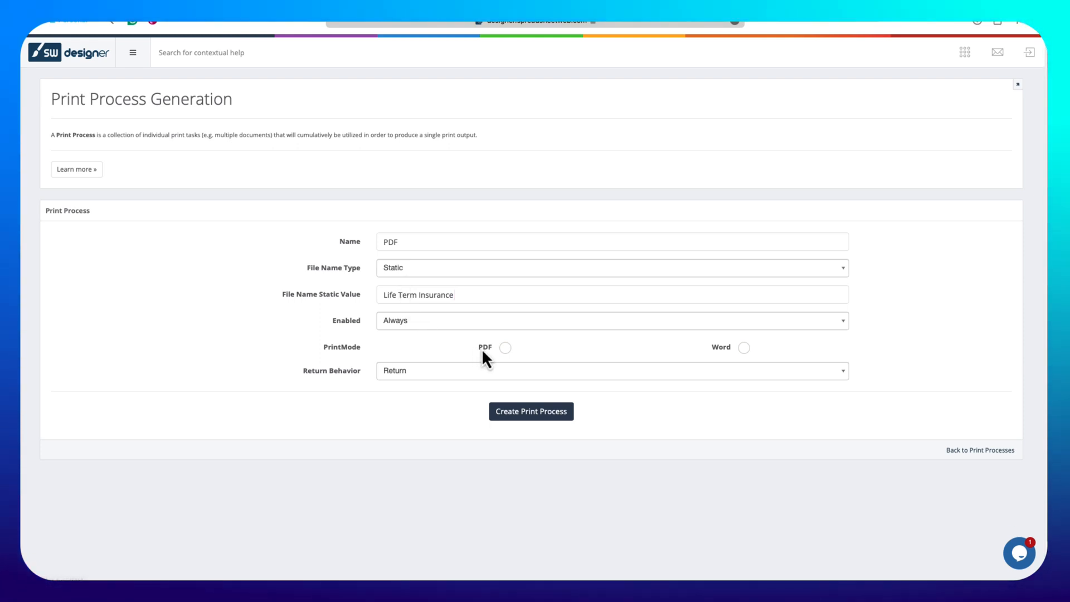
left_click(531, 415)
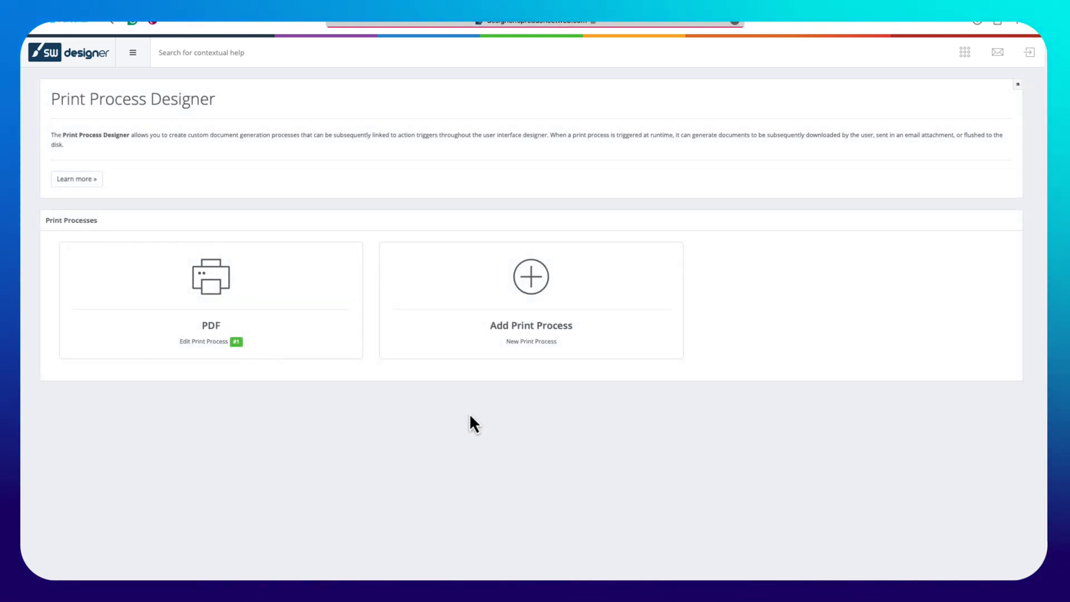
Start a new single document for the PDF print process and upload the term life illustration Word file to it.
mouse_move(234, 301)
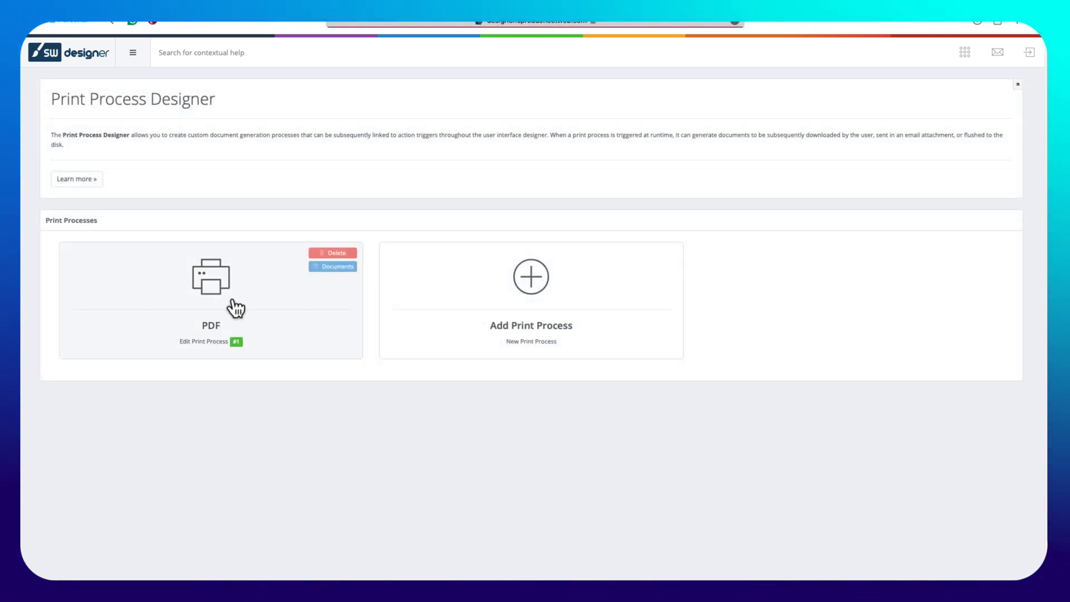
left_click(349, 268)
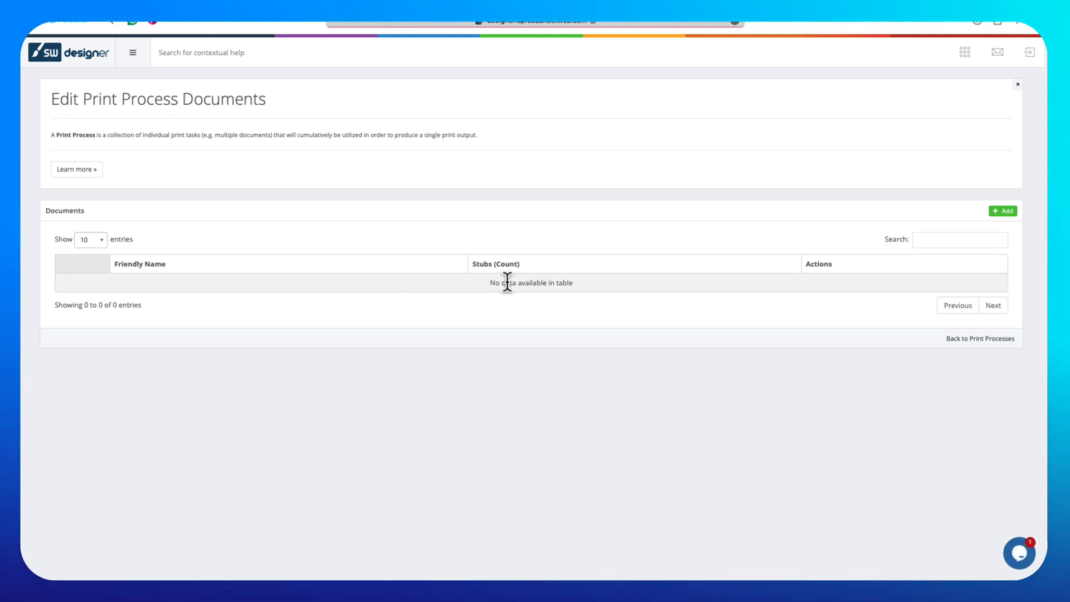
left_click(996, 219)
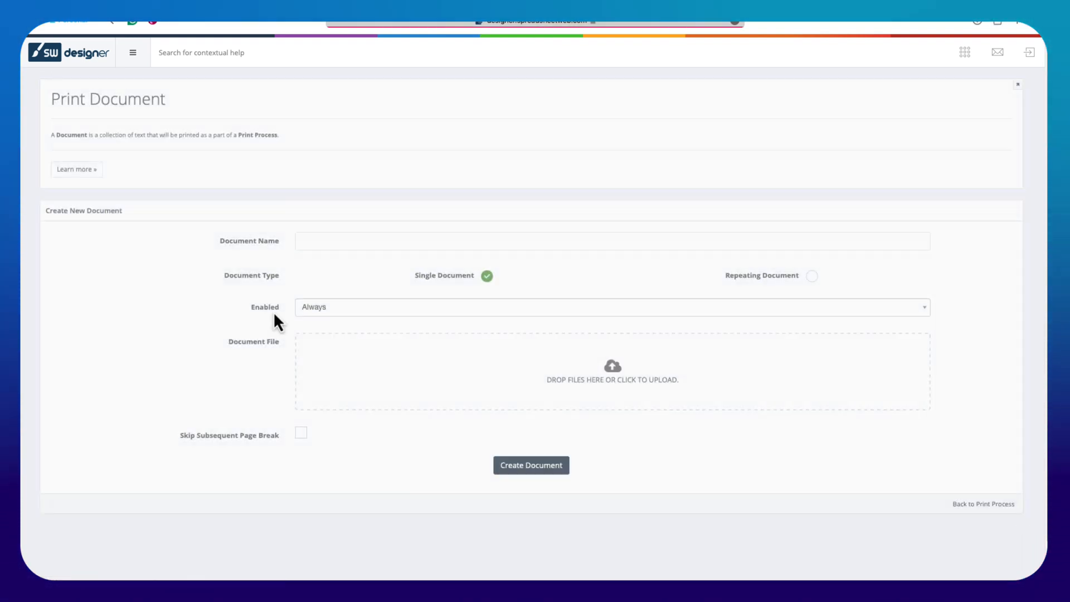
left_click_drag(275, 315, 452, 377)
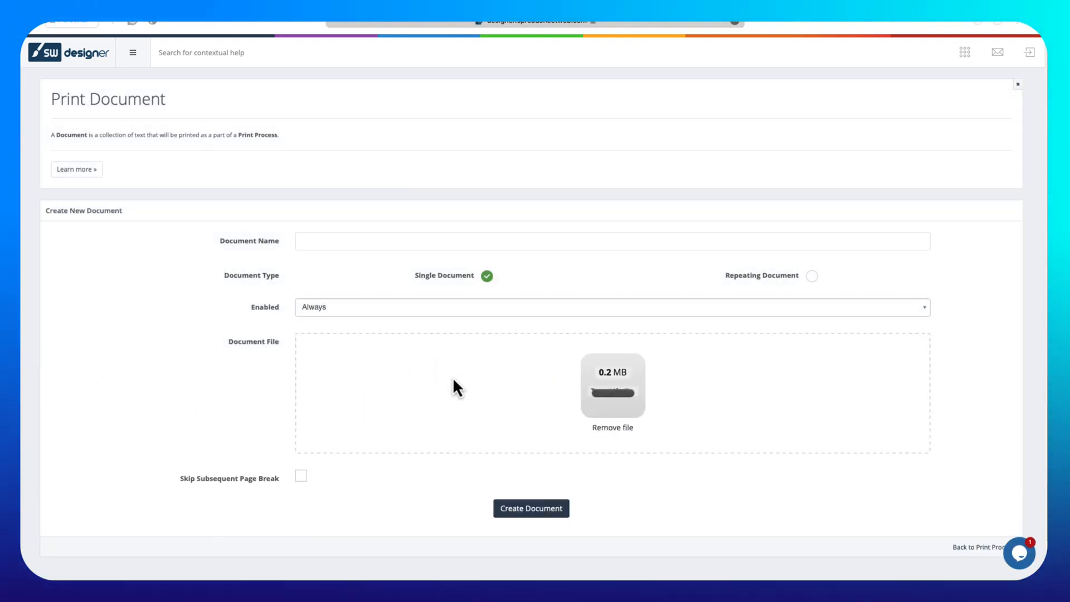
Enable Skip Subsequent Page Break, name the document Life Term Illustration doc and create it.
left_click(301, 476)
left_click(368, 241)
type("Life Term Illustration")
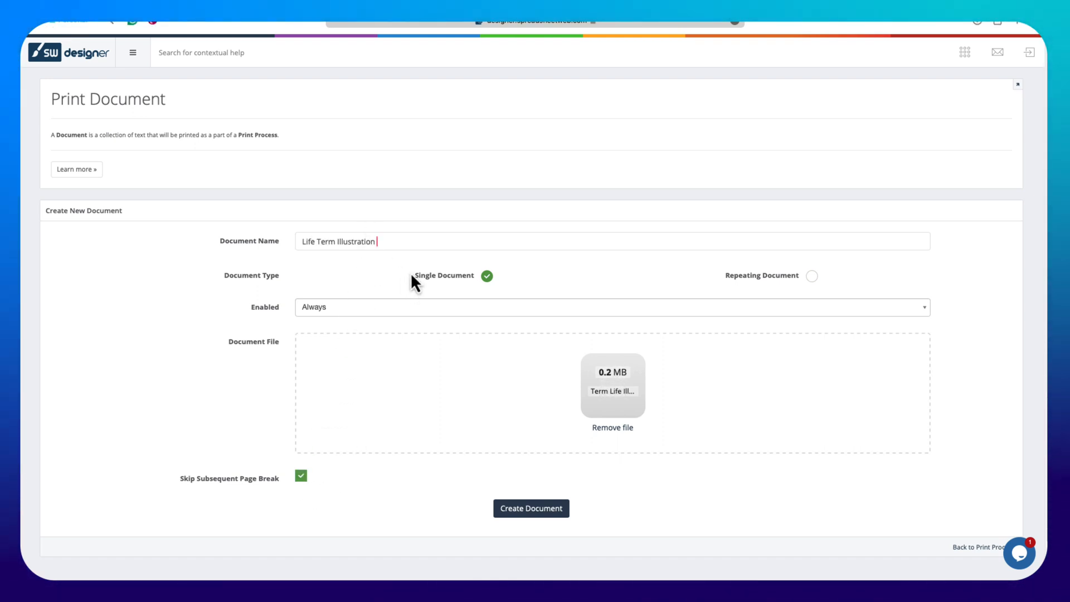
type(" PD")
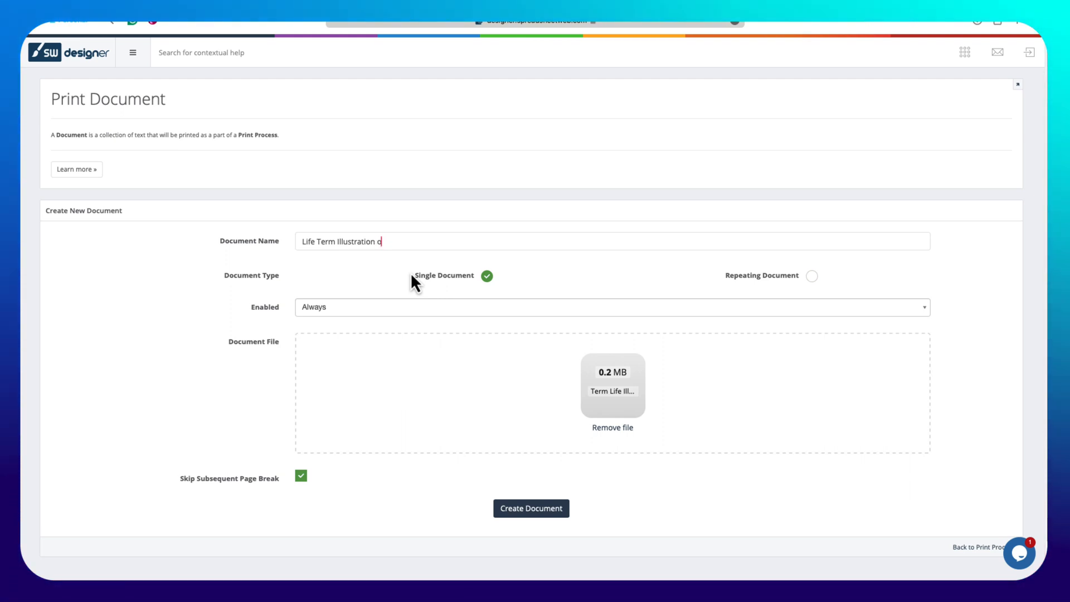
left_click(531, 514)
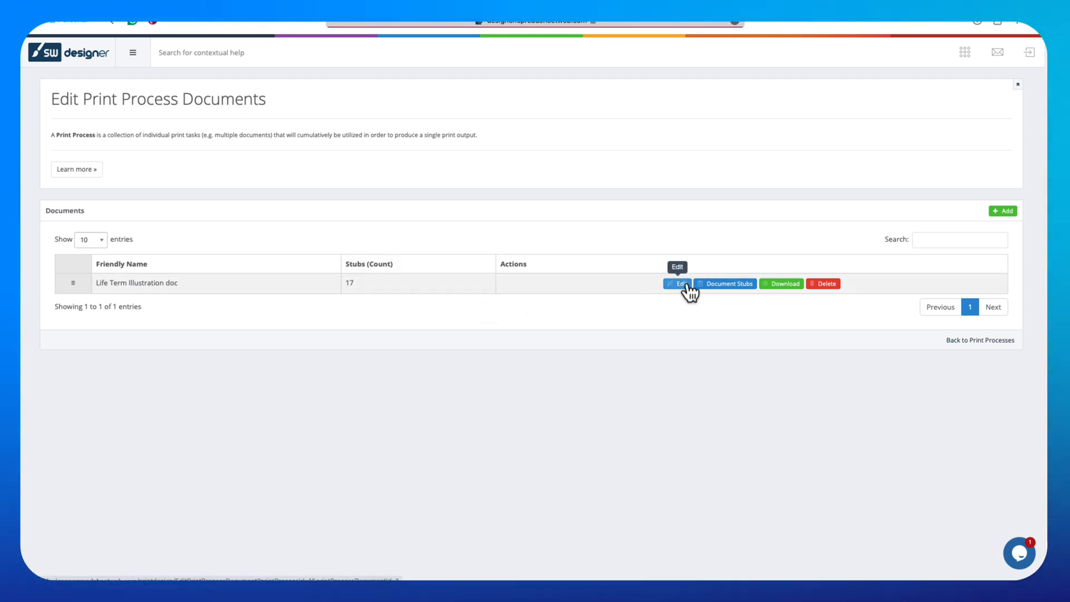
Open the stubs of the Life Term Illustration doc and activate all of them.
left_click(727, 288)
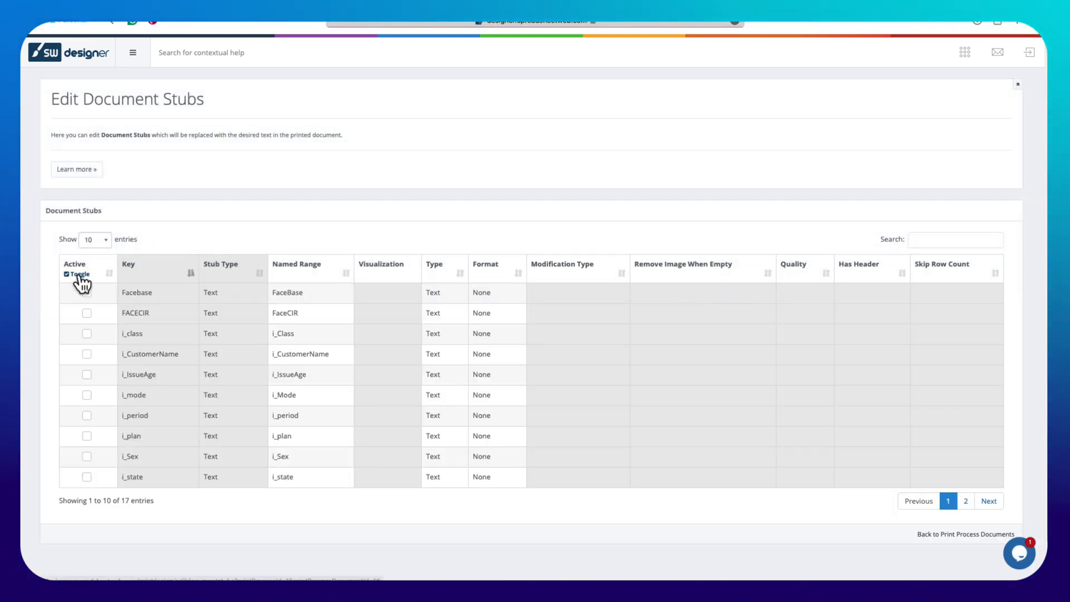
left_click(79, 275)
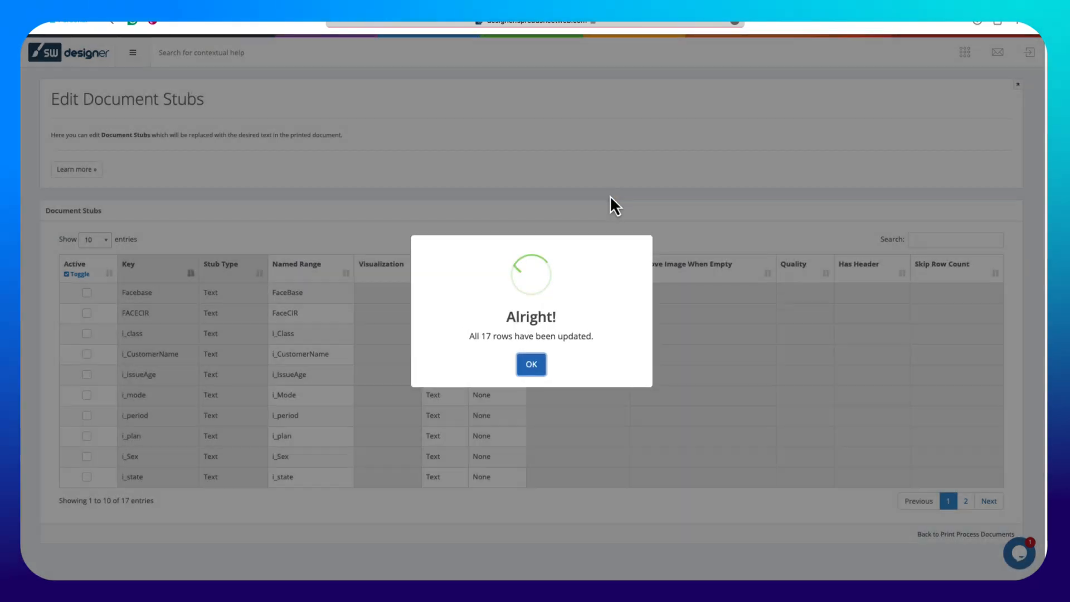
left_click(547, 363)
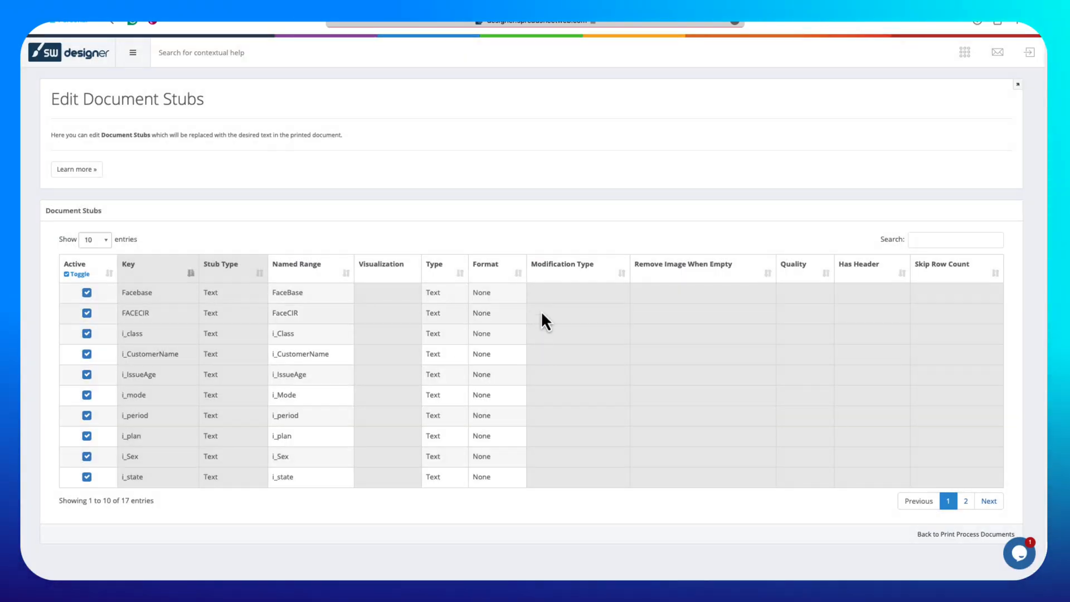
Set the stub types of Facebase and FACECIR to Decimal, and of i_IssueAge and i_period to Integer.
left_click(366, 291)
left_click(457, 297)
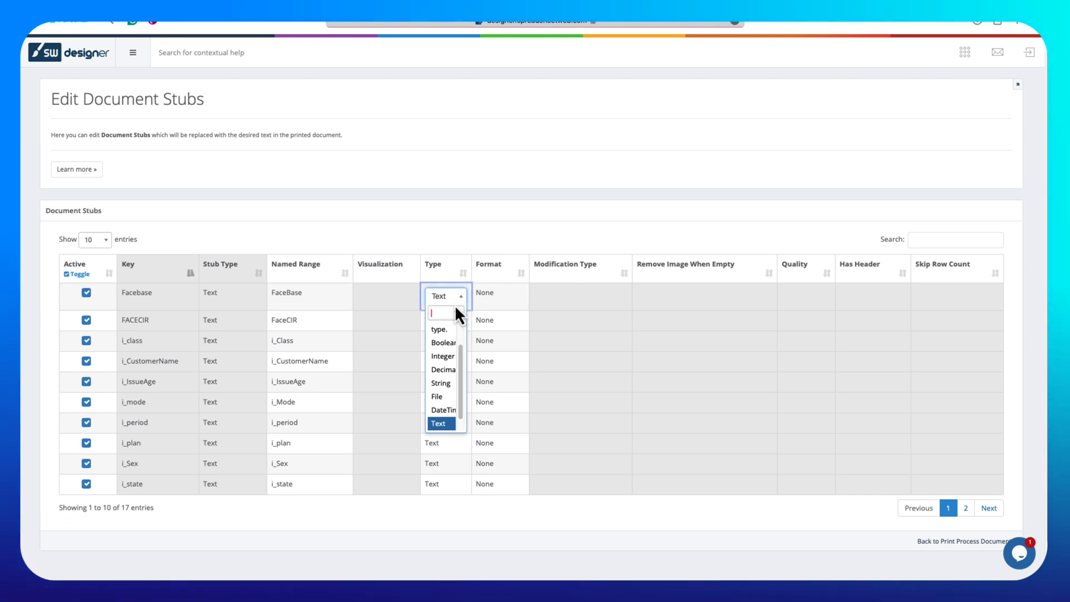
scroll(450, 350, "up", 1)
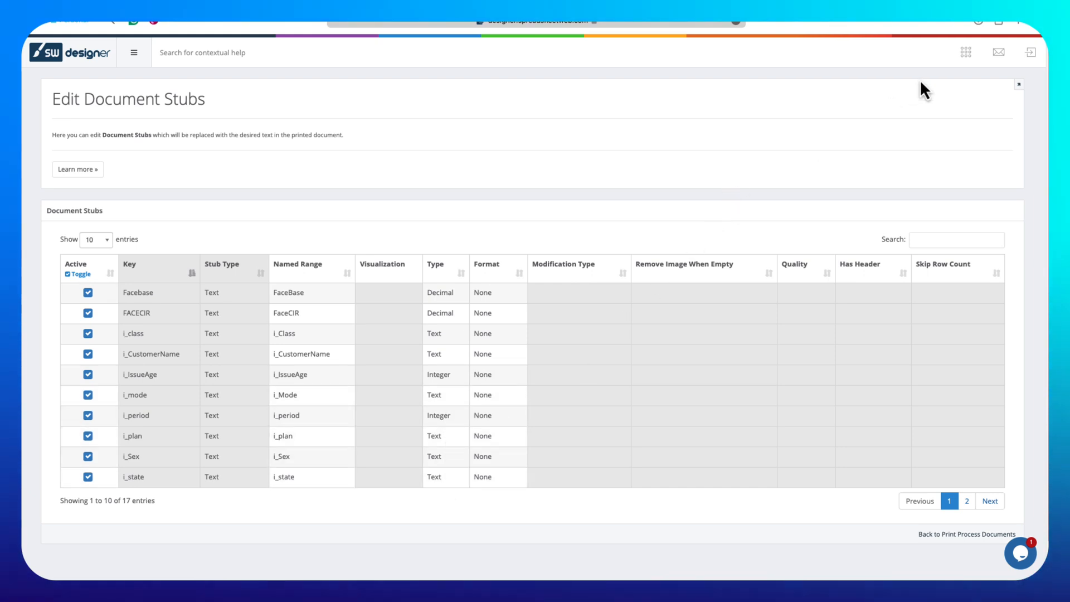
Leave the document stubs and open the Premiums page in the user interface designer.
left_click(965, 60)
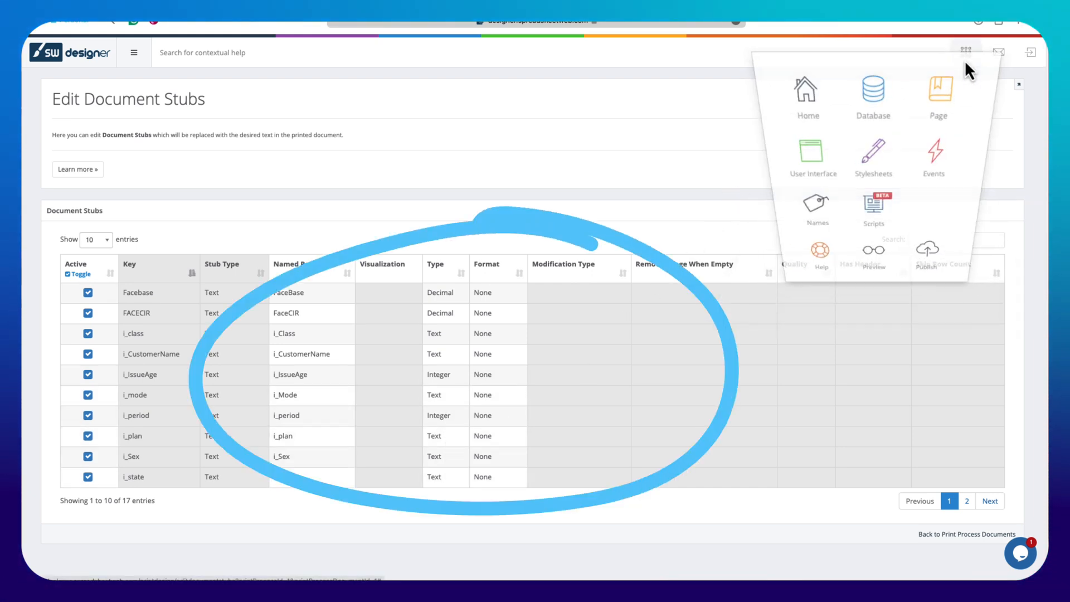
left_click(817, 120)
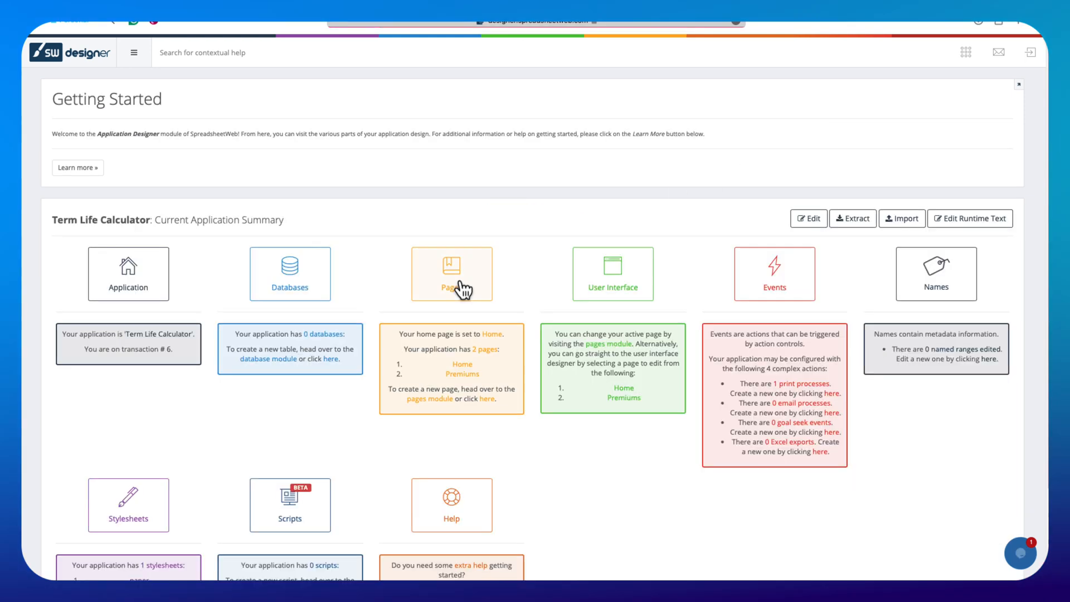
left_click(622, 295)
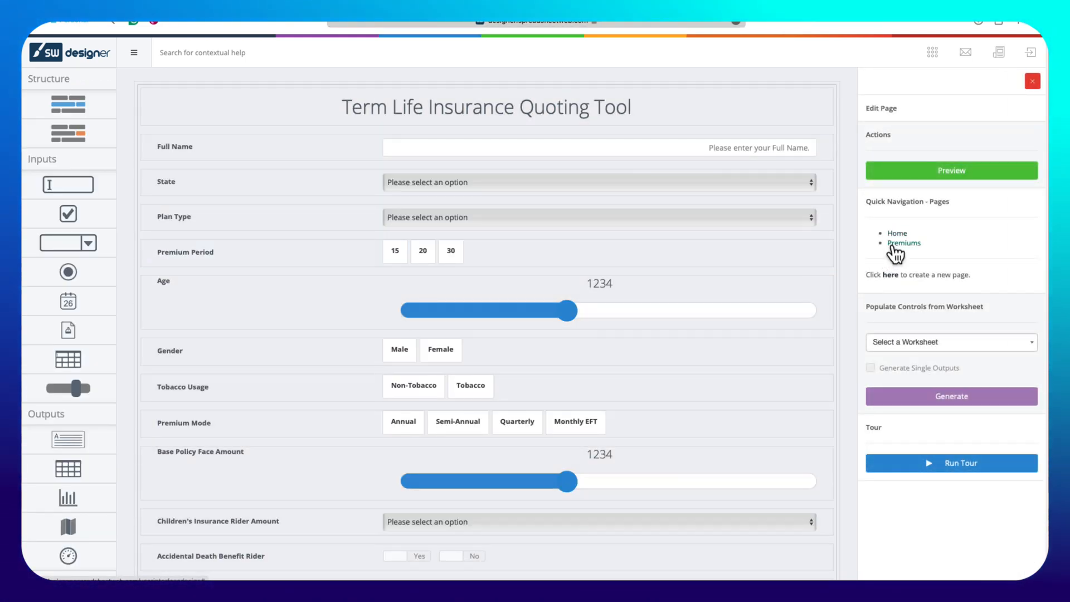
left_click(892, 246)
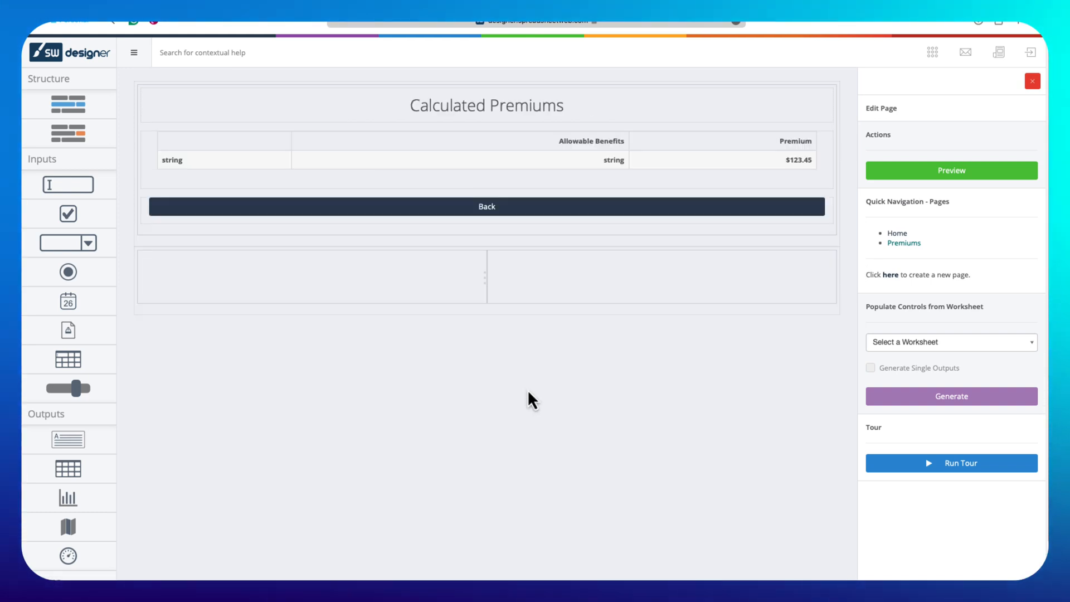
Move the Back button into the left cell of the empty two-column row and add a new button in the right cell.
left_click_drag(509, 215, 383, 258)
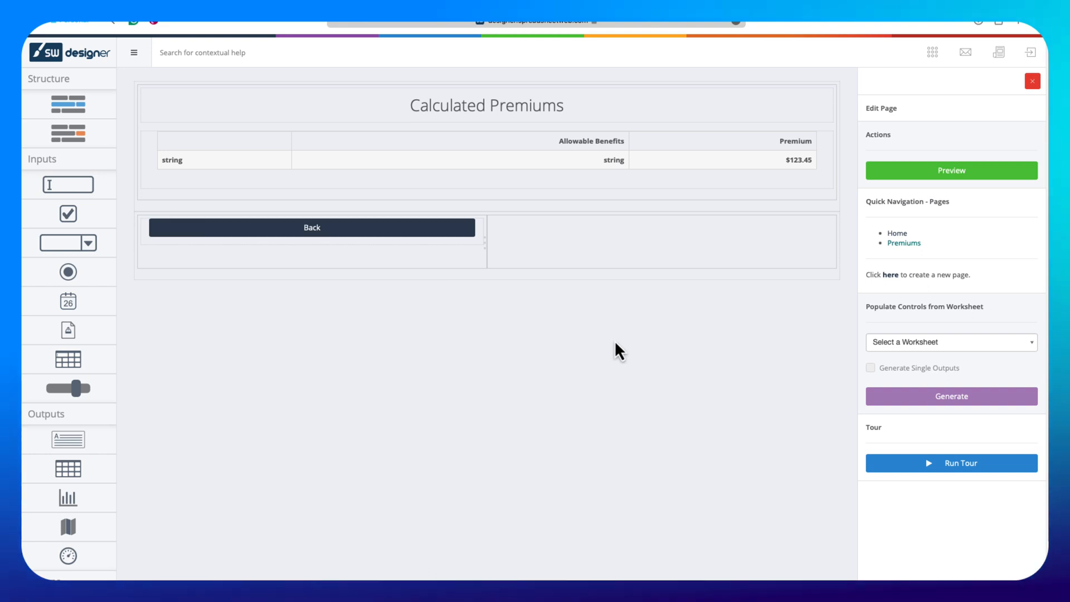
scroll(91, 549, "down", 1)
left_click_drag(68, 571, 618, 193)
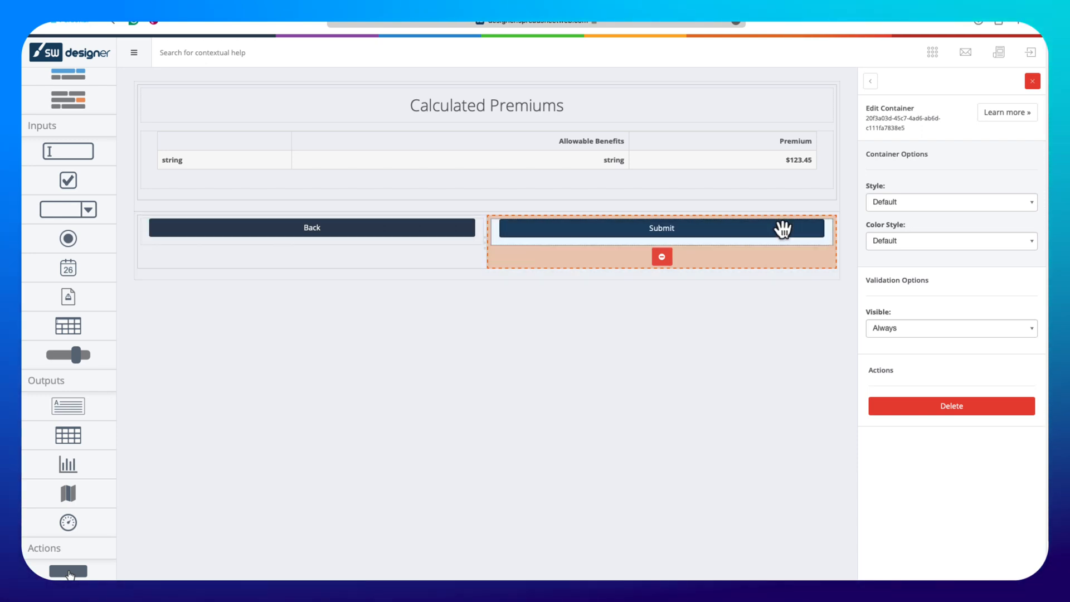
Change the new button's text to Print Proposal and assign it the print icon.
left_click(781, 229)
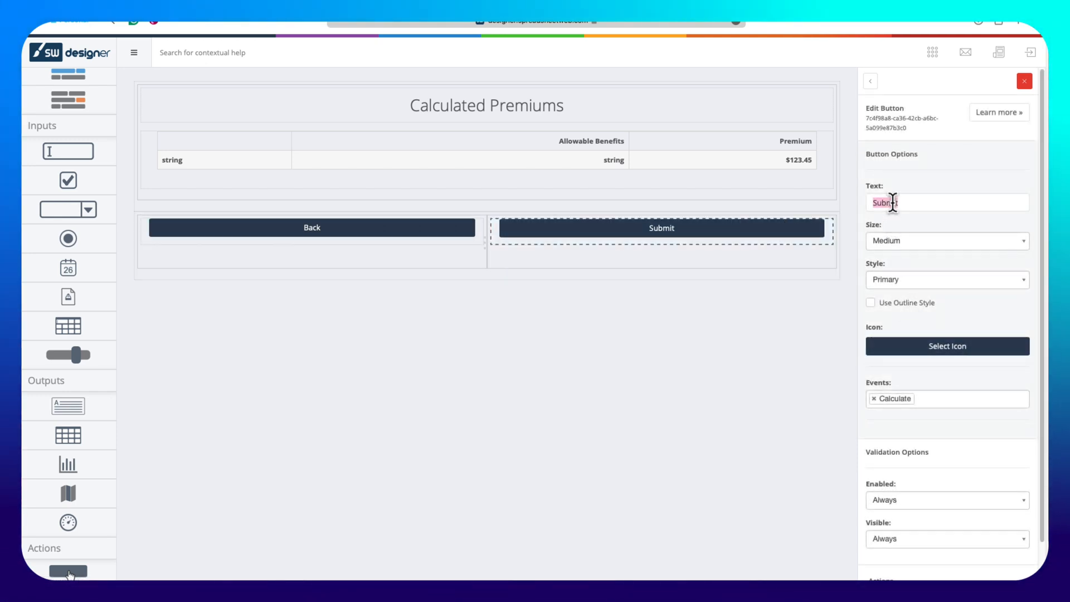
type("Print")
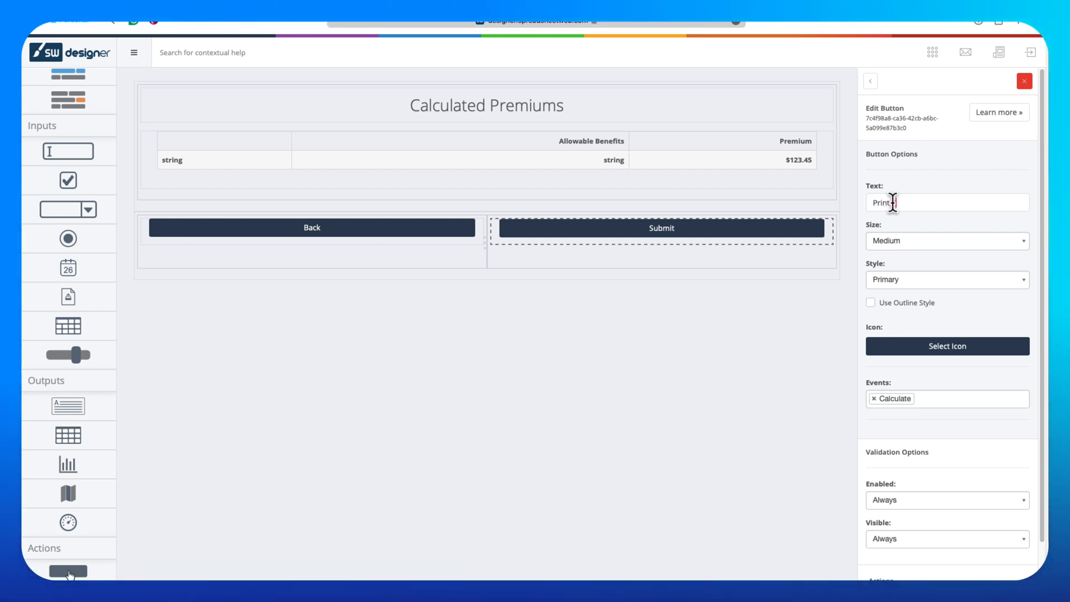
type(" Proposal")
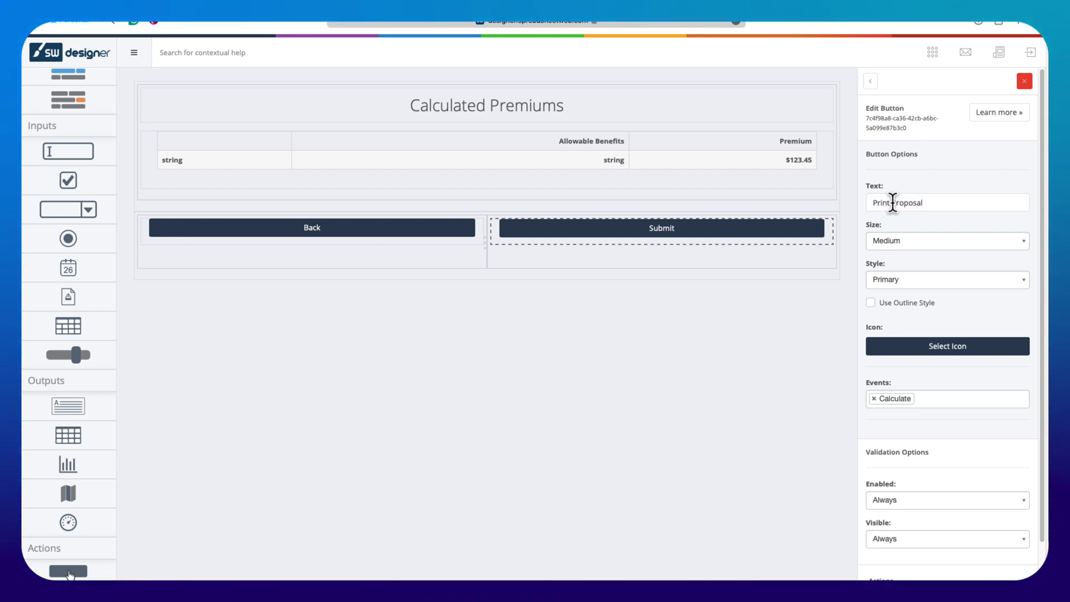
left_click(921, 350)
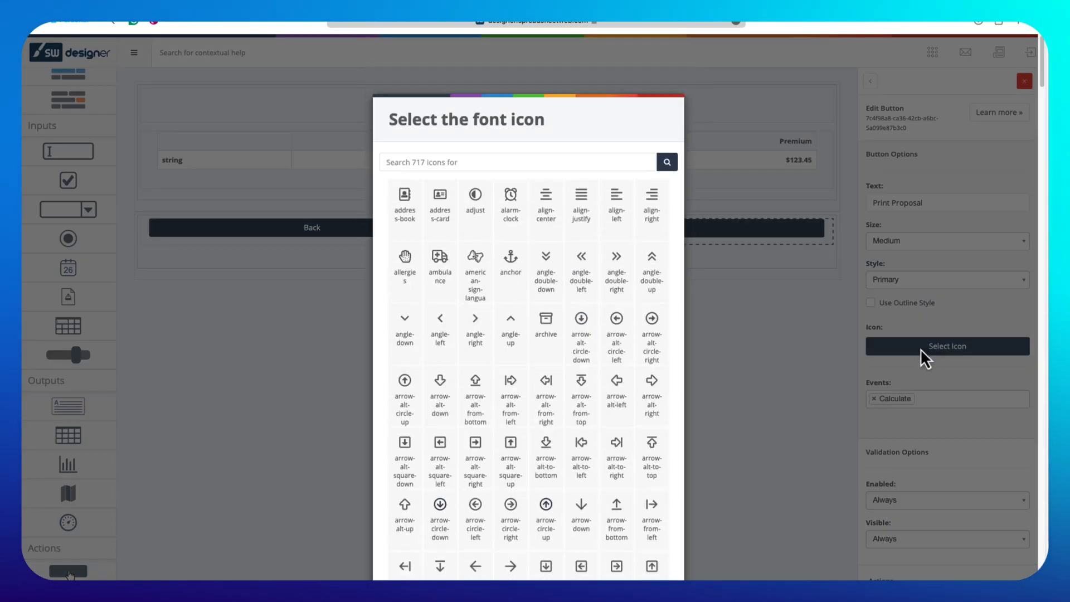
type("print")
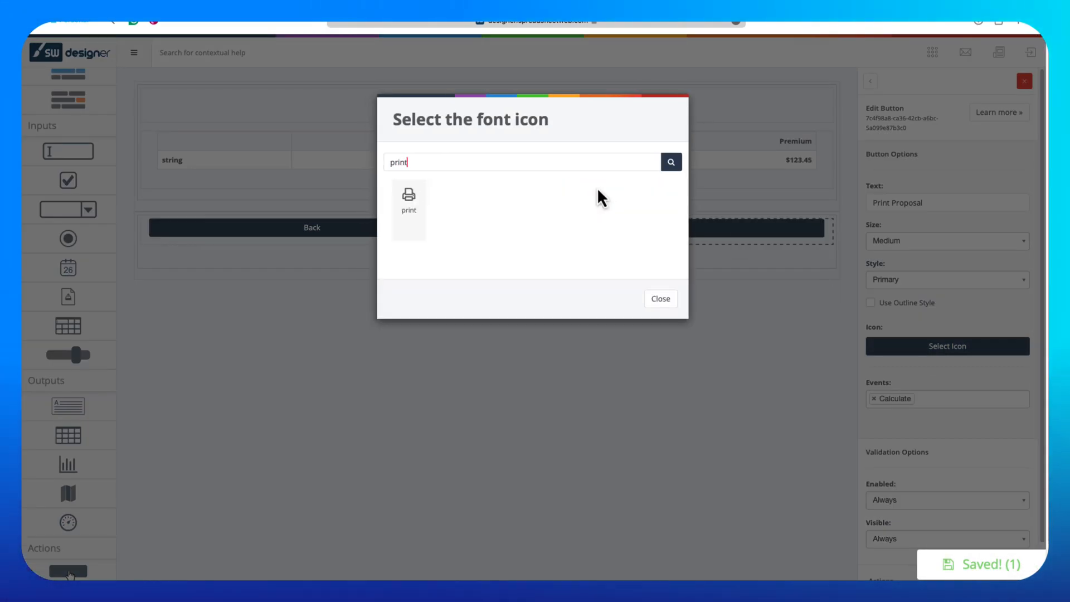
left_click(405, 214)
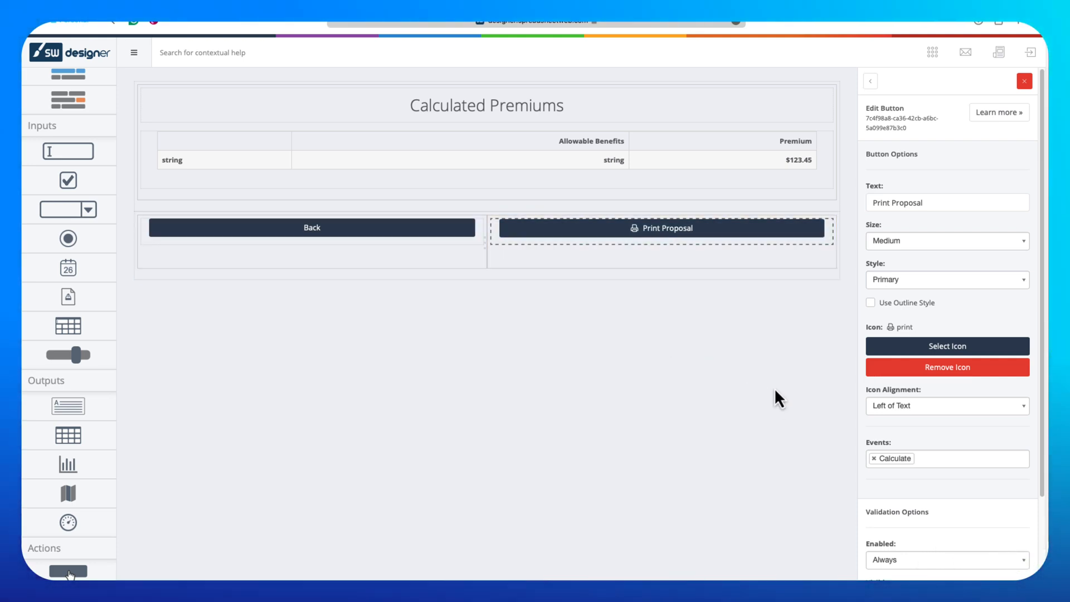
Add the Print (PDF) event to the Print Proposal button after its Calculate event.
scroll(929, 456, "down", 2)
scroll(928, 462, "down", 1)
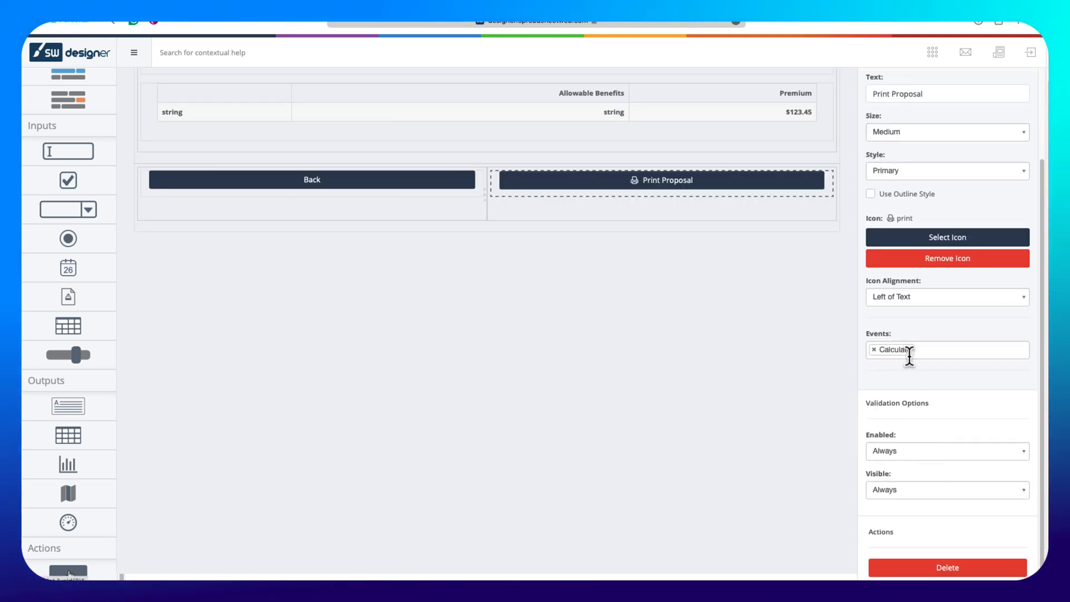
left_click(927, 350)
left_click(917, 368)
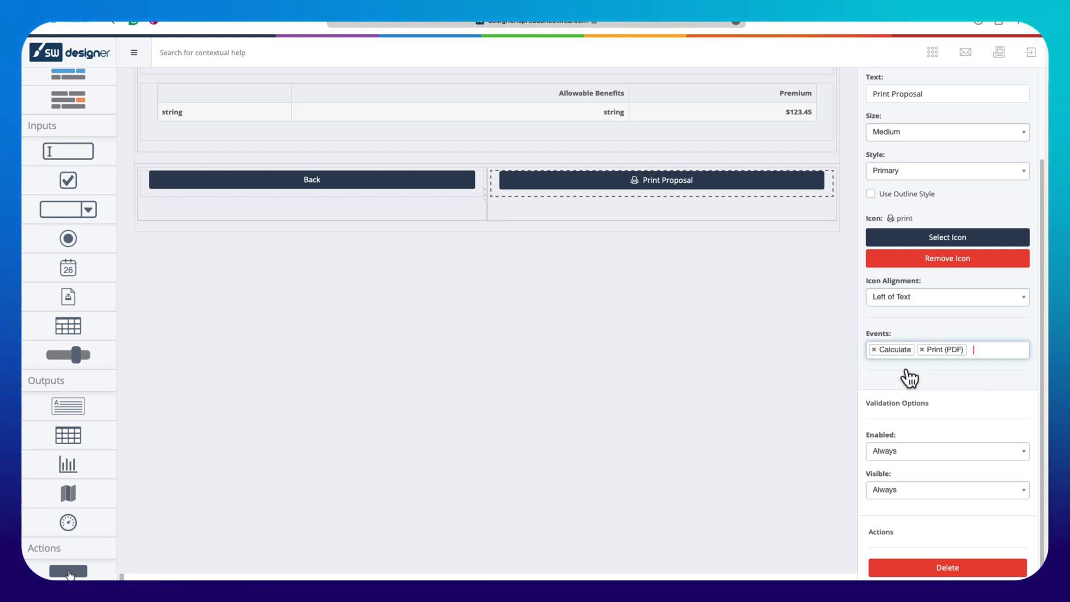
scroll(991, 284, "up", 3)
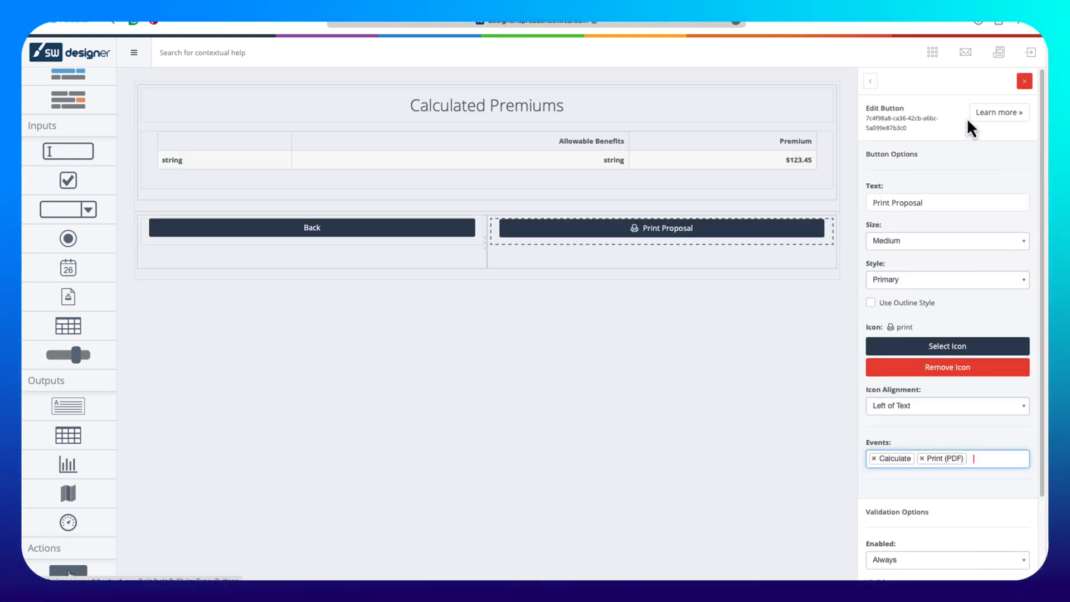
Publish the Term Life Calculator application with its changes.
left_click(933, 53)
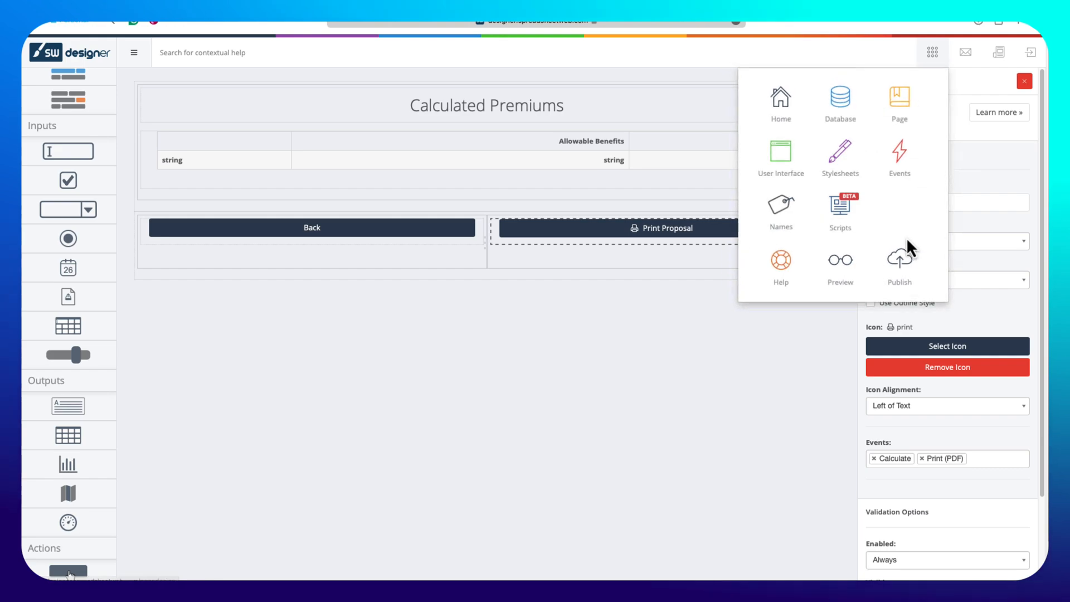
left_click(901, 262)
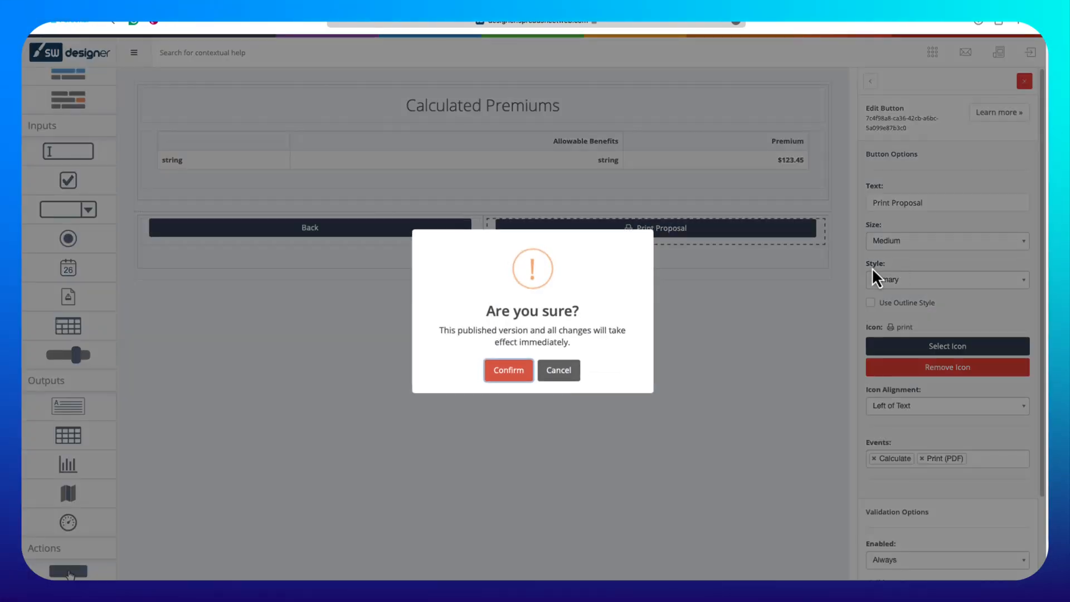